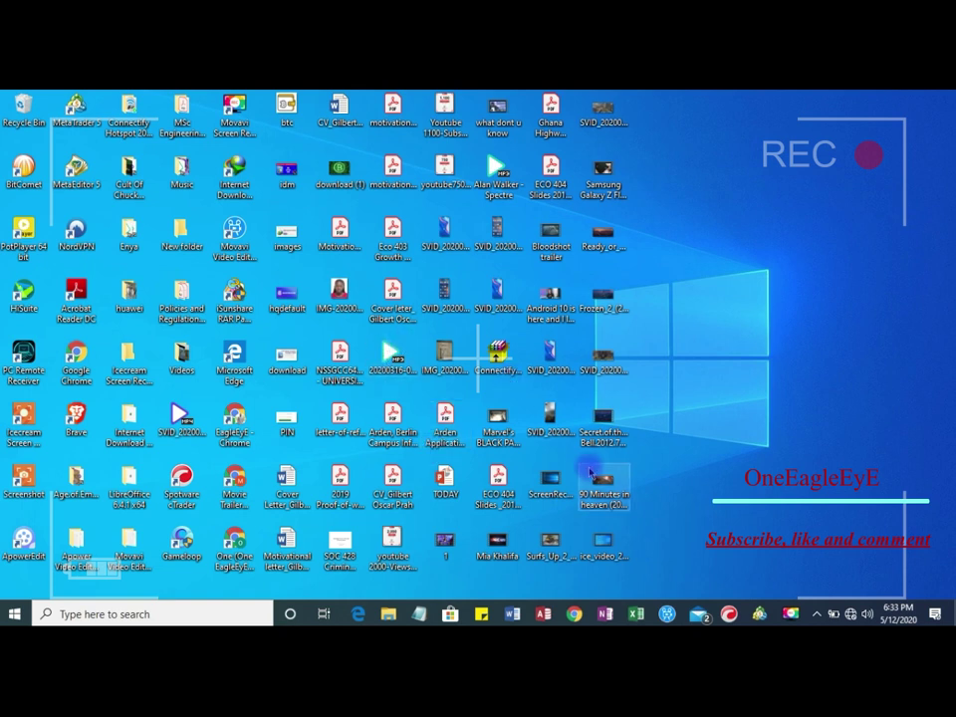
Join the HUAWEI Y9 Prime 2019 Wi-Fi with Connect automatically ticked, then confirm it's connected.
left_click(851, 617)
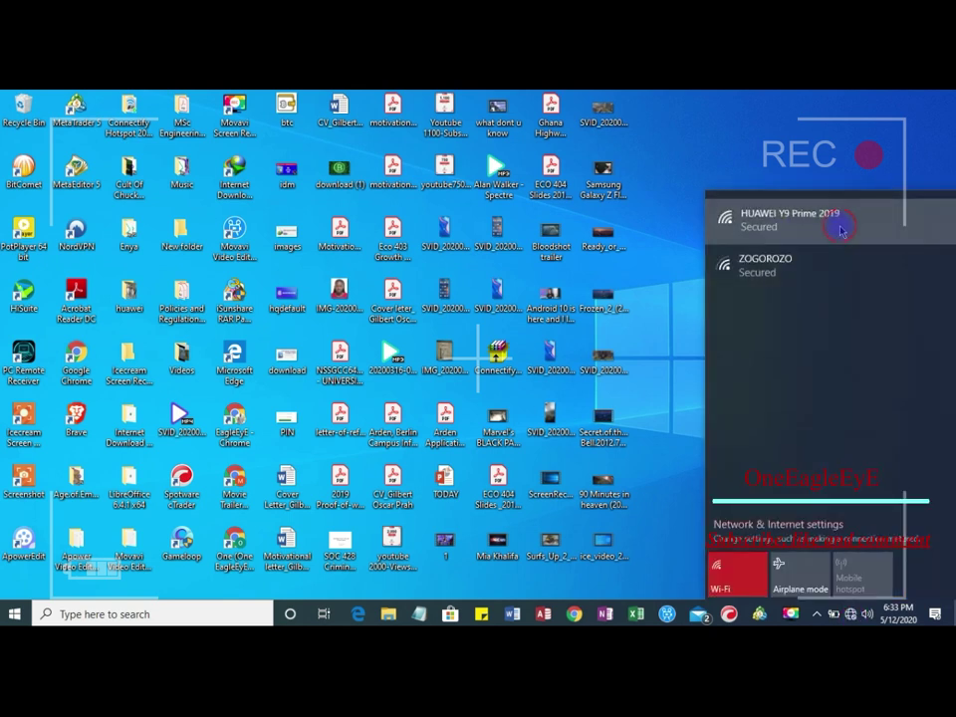
left_click(791, 224)
left_click(776, 252)
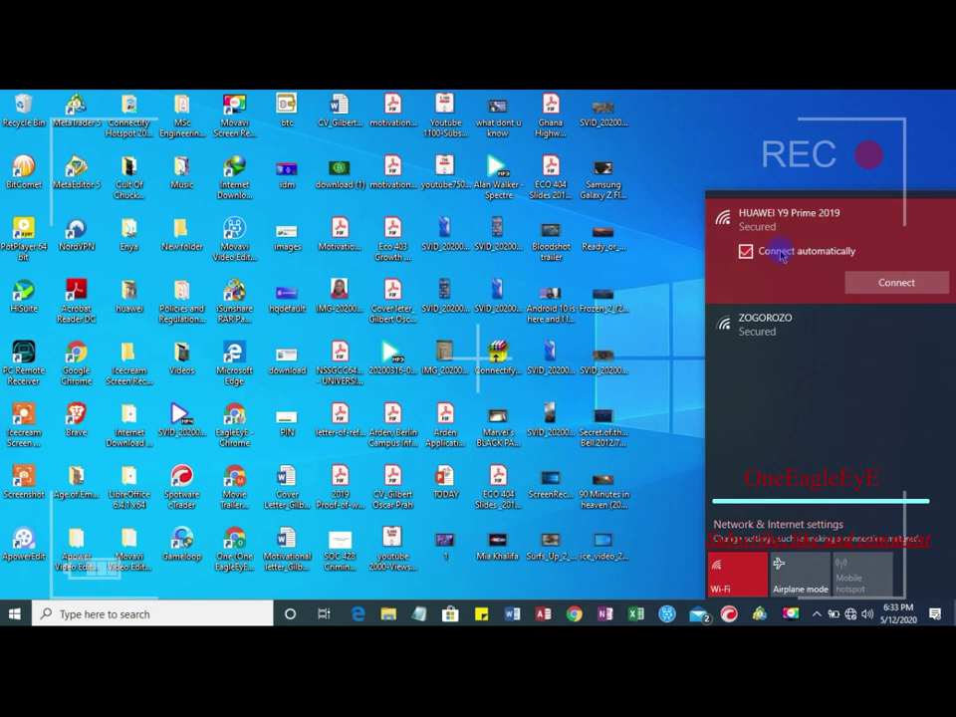
left_click(853, 282)
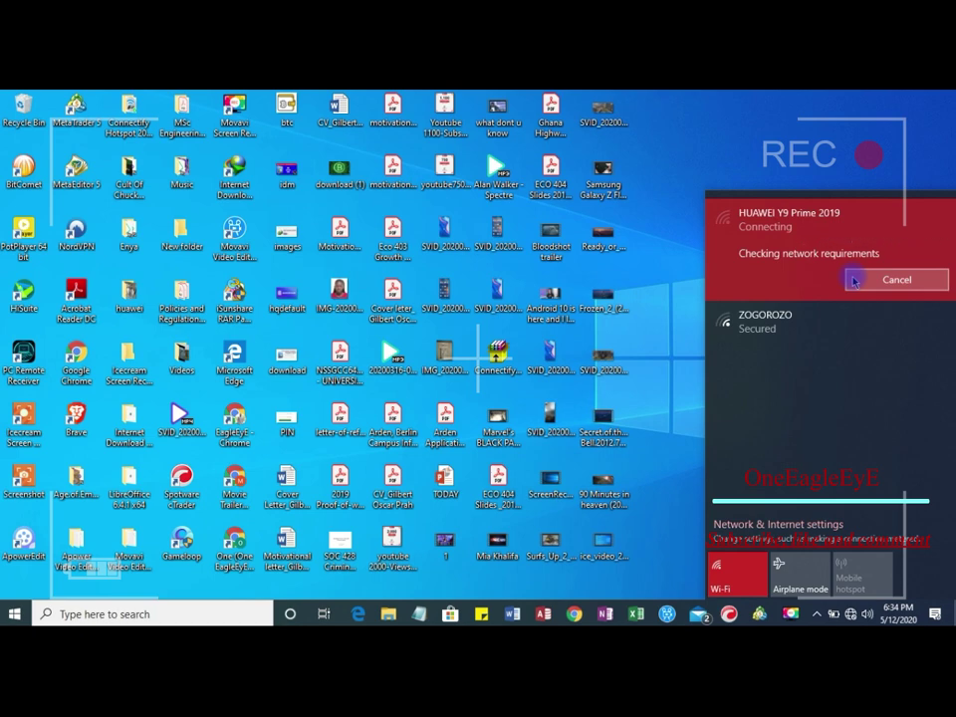
left_click(854, 279)
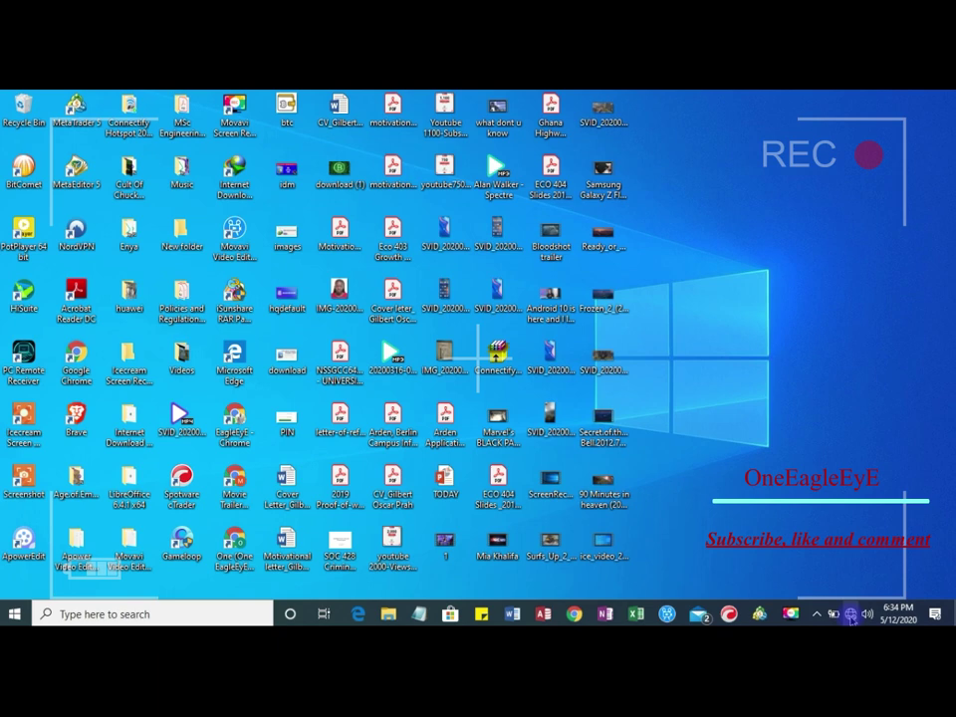
left_click(851, 615)
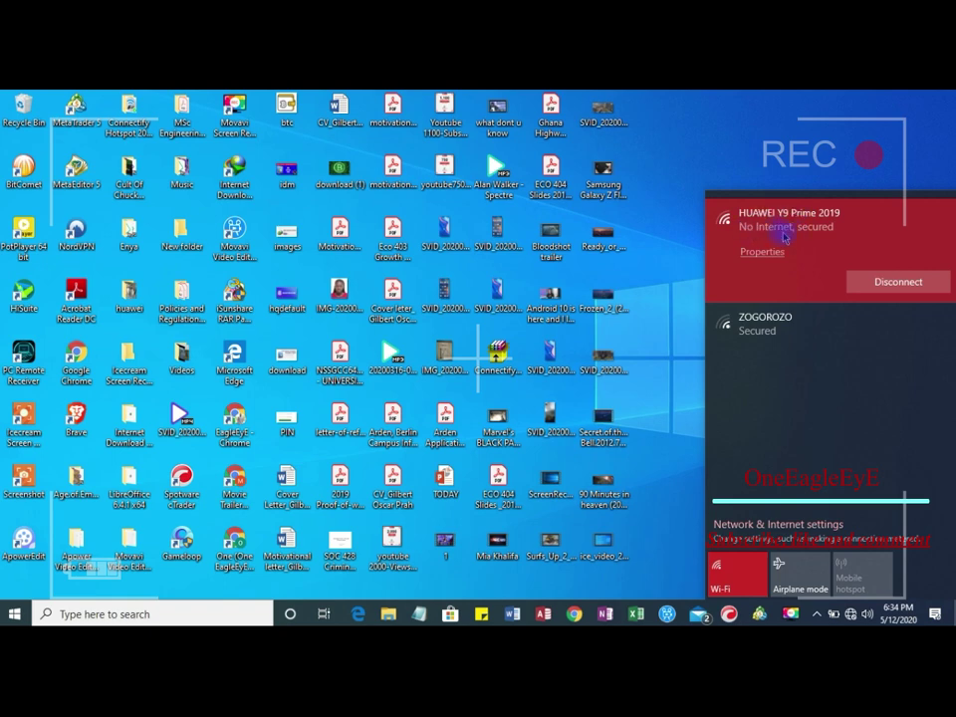
left_click(674, 344)
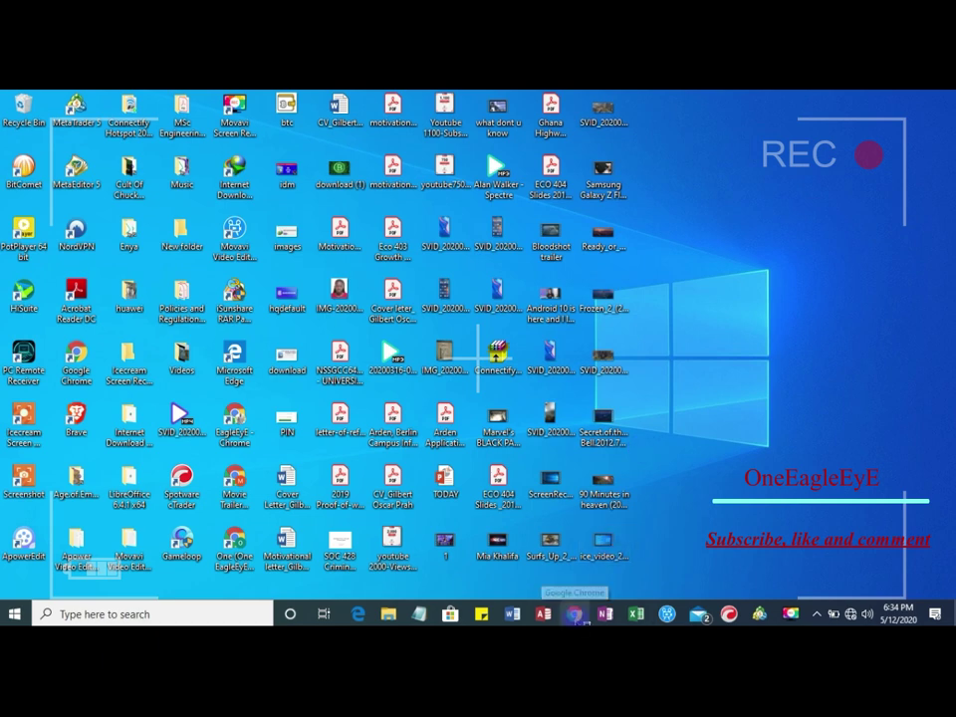
Launch Chrome and choose Cast... from the three-dot menu to list the Android TV.
left_click(574, 616)
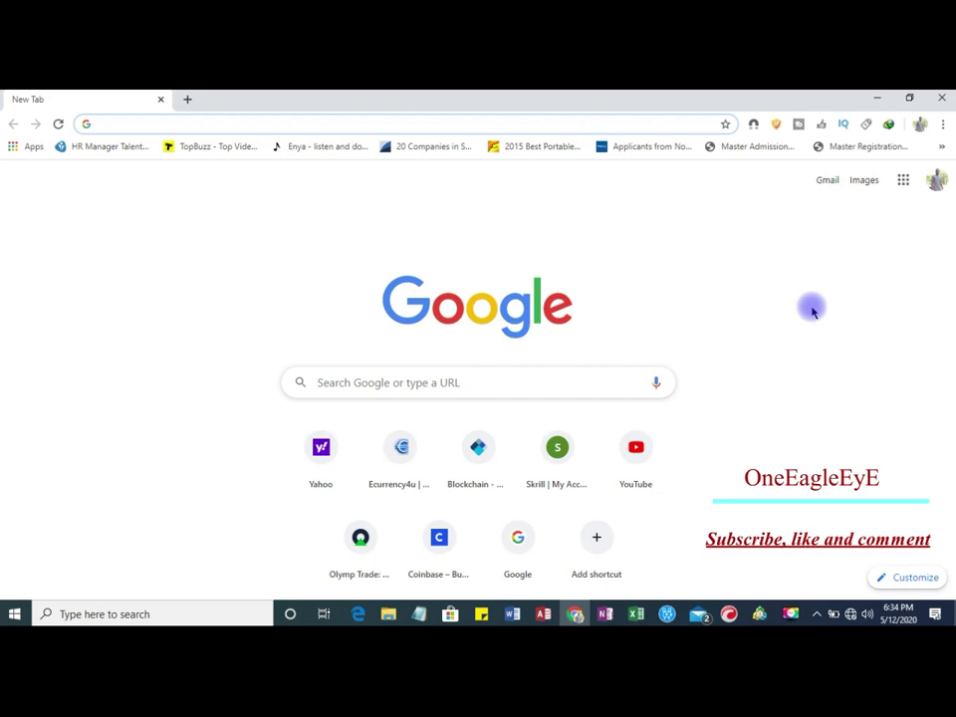
left_click(941, 127)
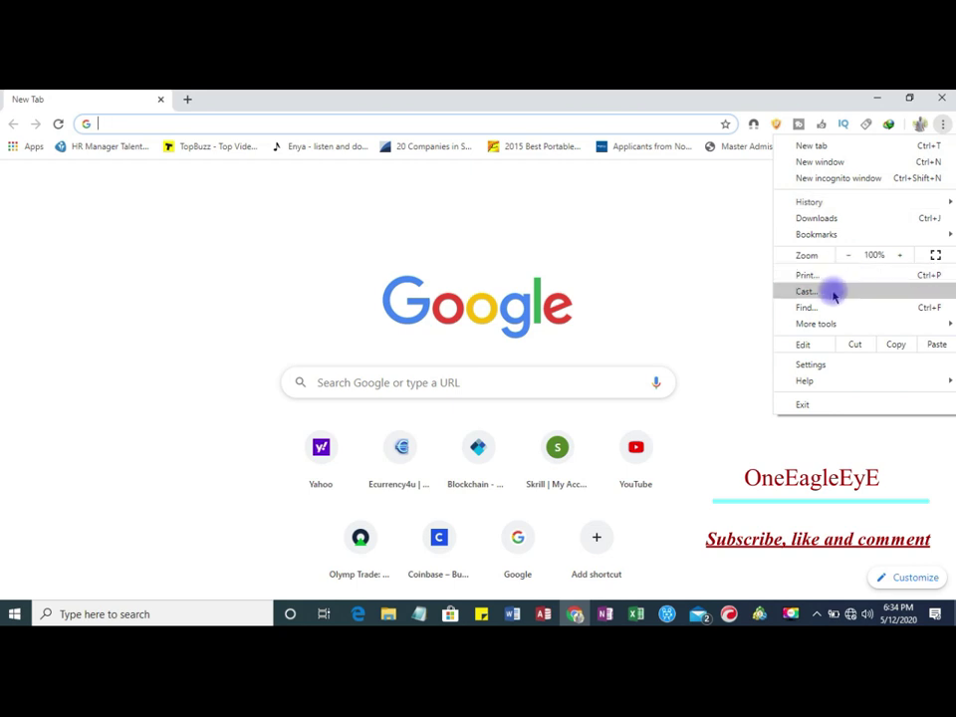
left_click(833, 294)
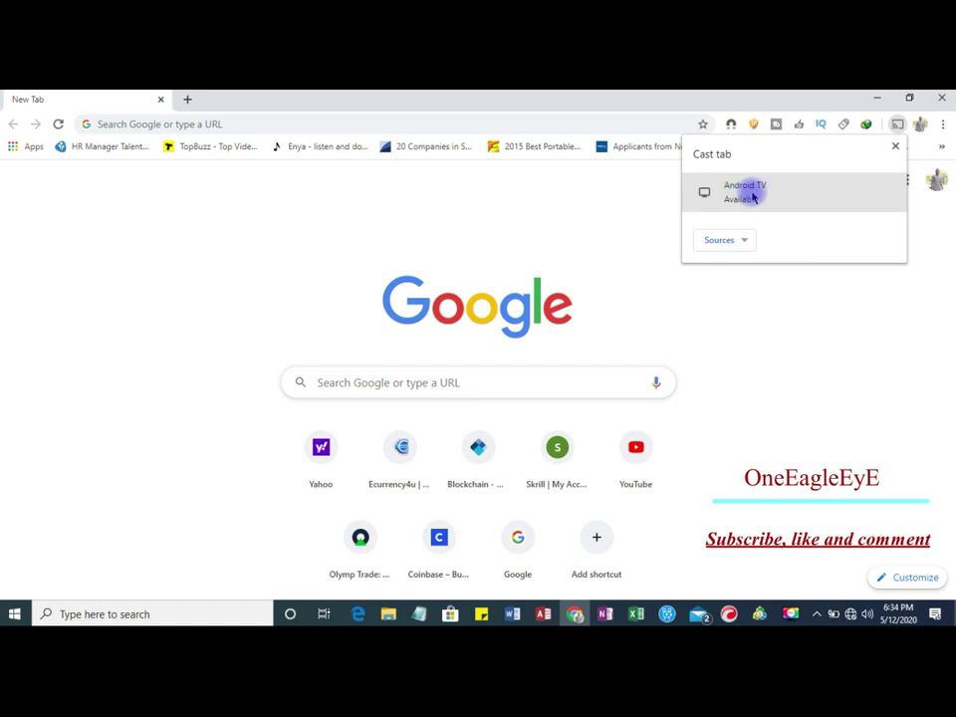
Change the Cast source from the current tab to Cast desktop.
left_click(741, 245)
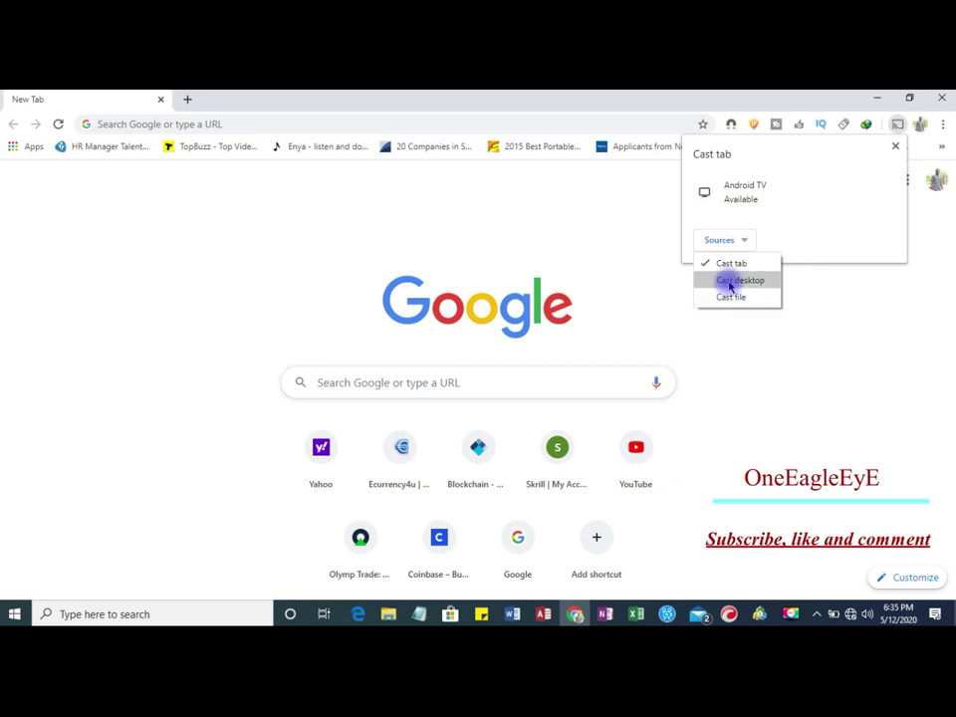
left_click(729, 284)
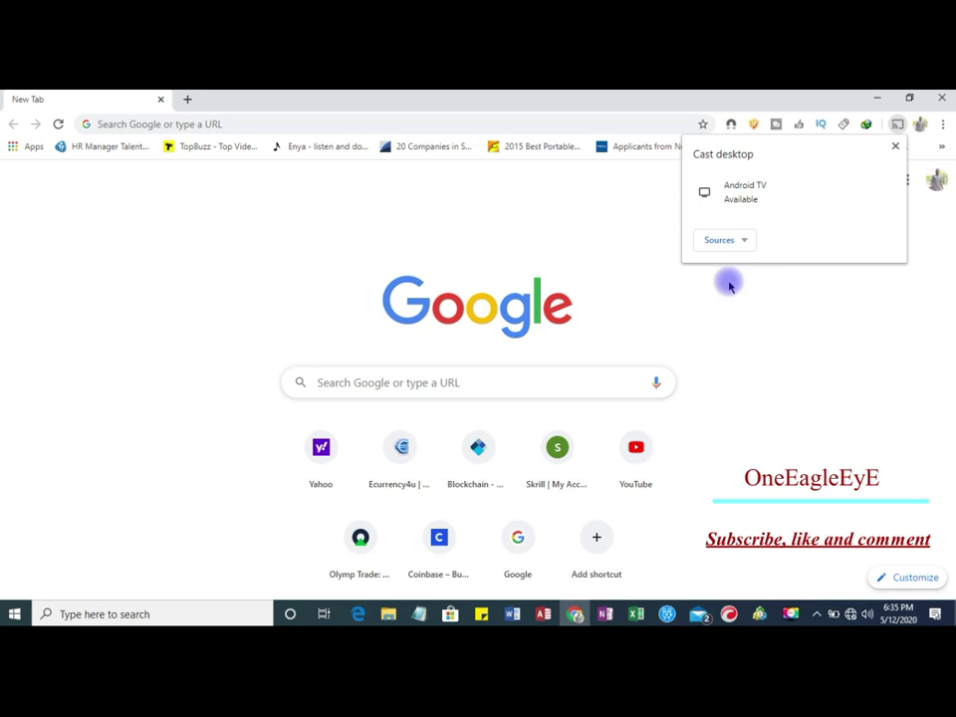
left_click(735, 239)
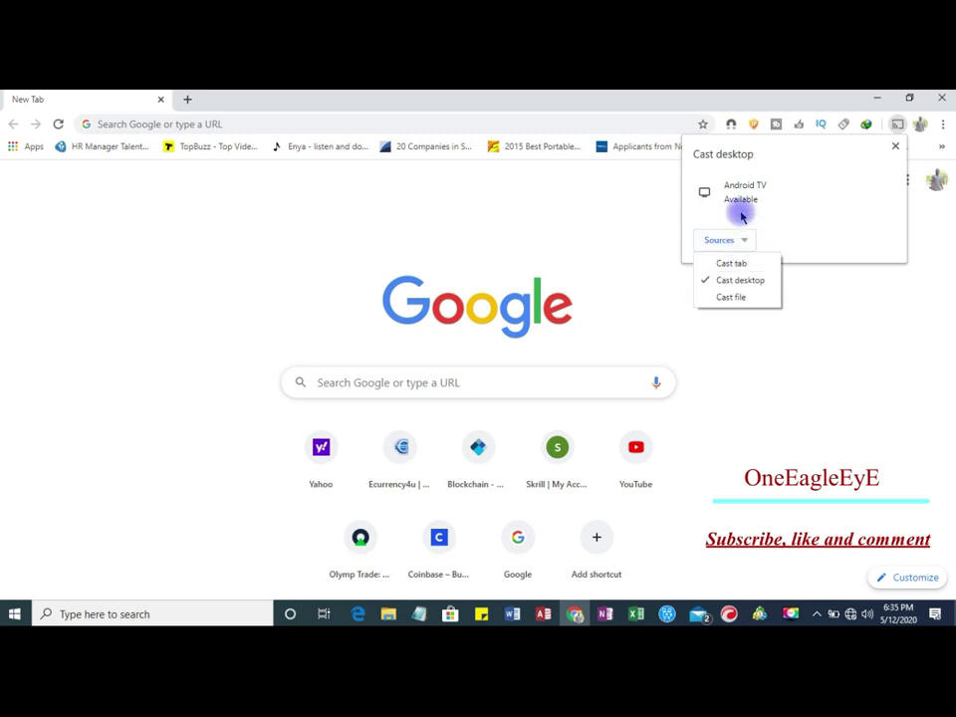
left_click(791, 221)
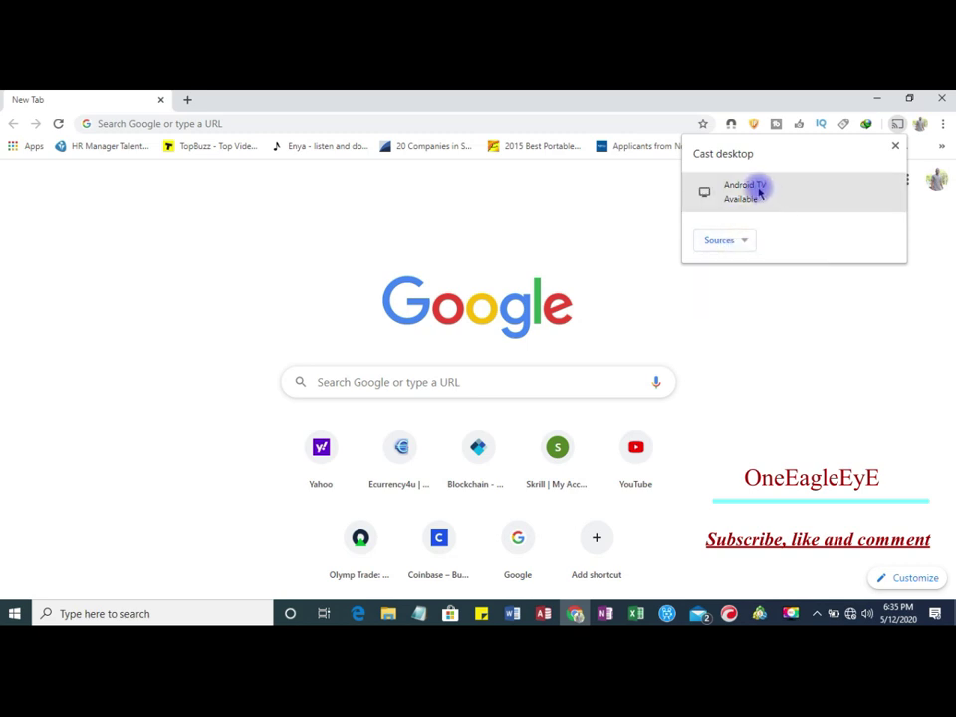
Cast to the Android TV, sharing the entire screen.
left_click(758, 192)
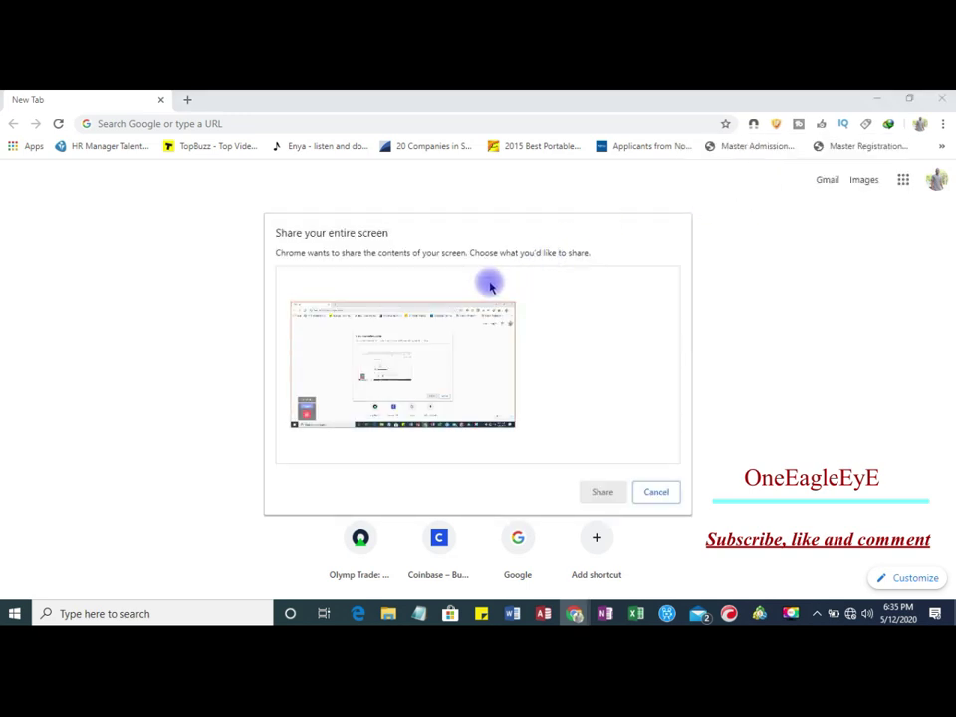
left_click(426, 375)
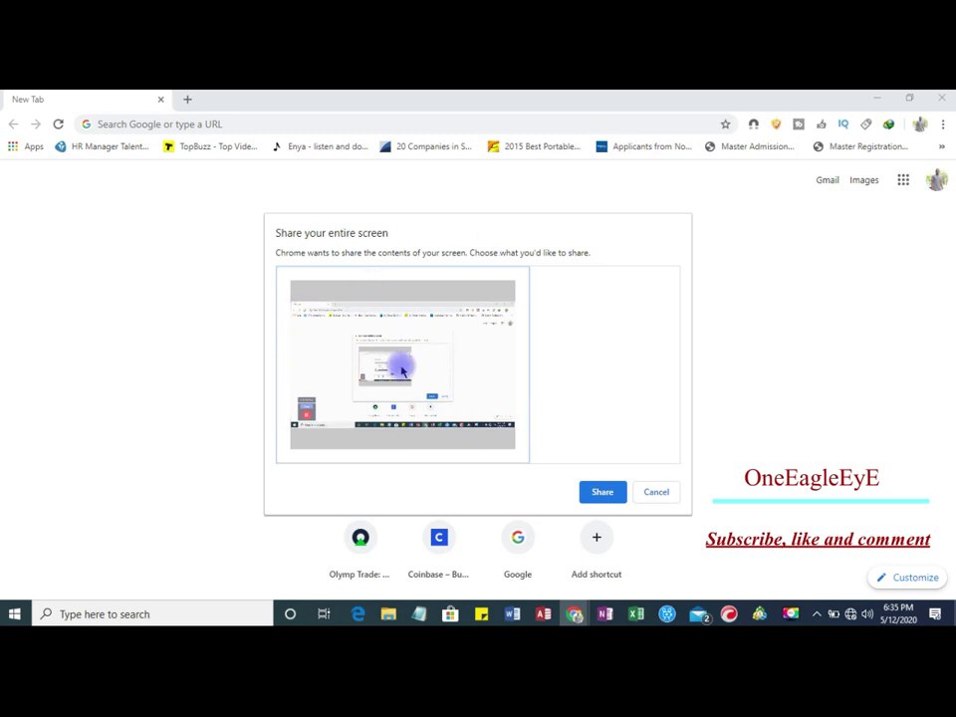
left_click(600, 492)
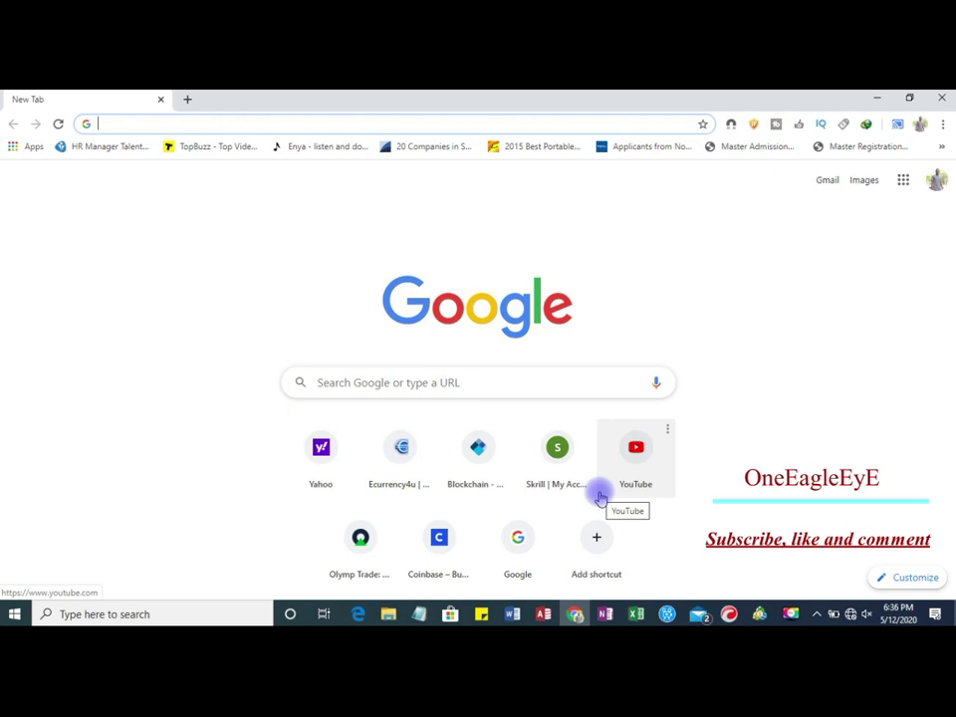
left_click(874, 98)
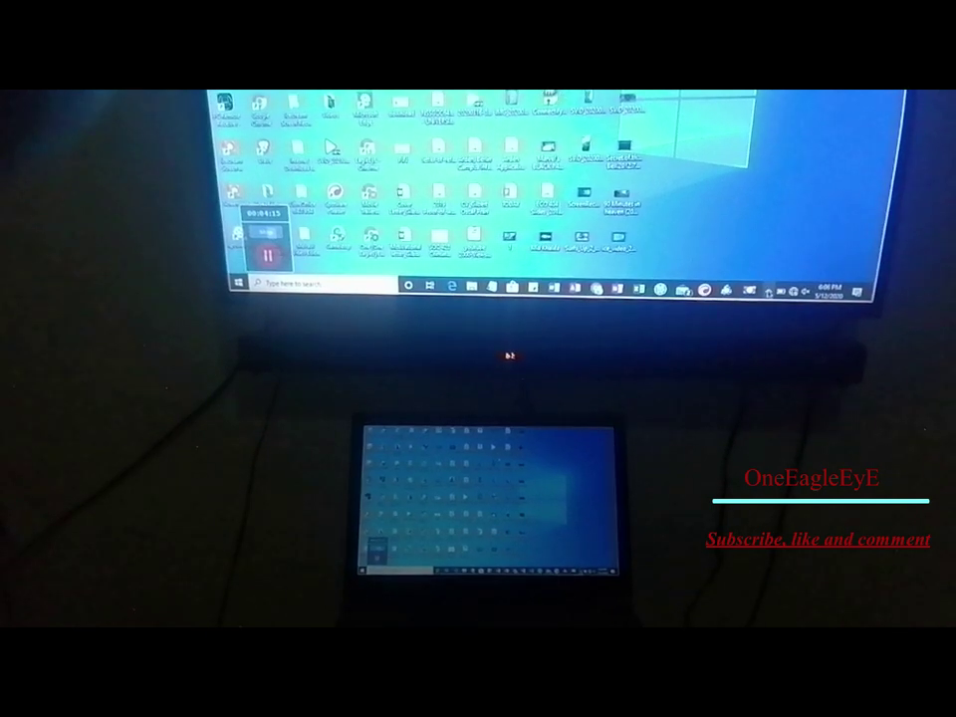
left_click(764, 293)
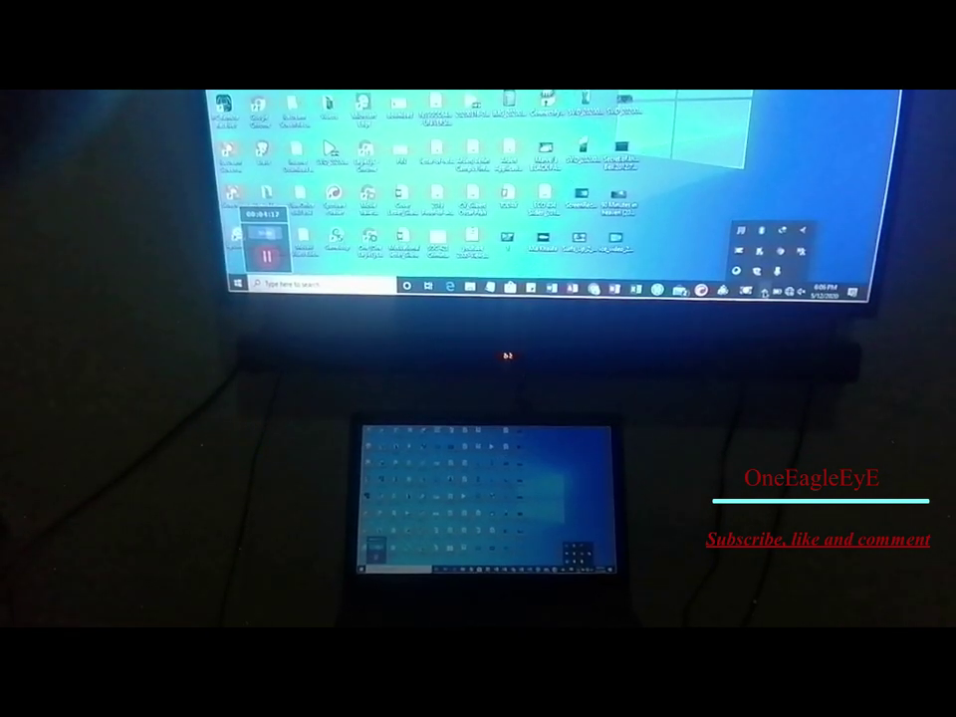